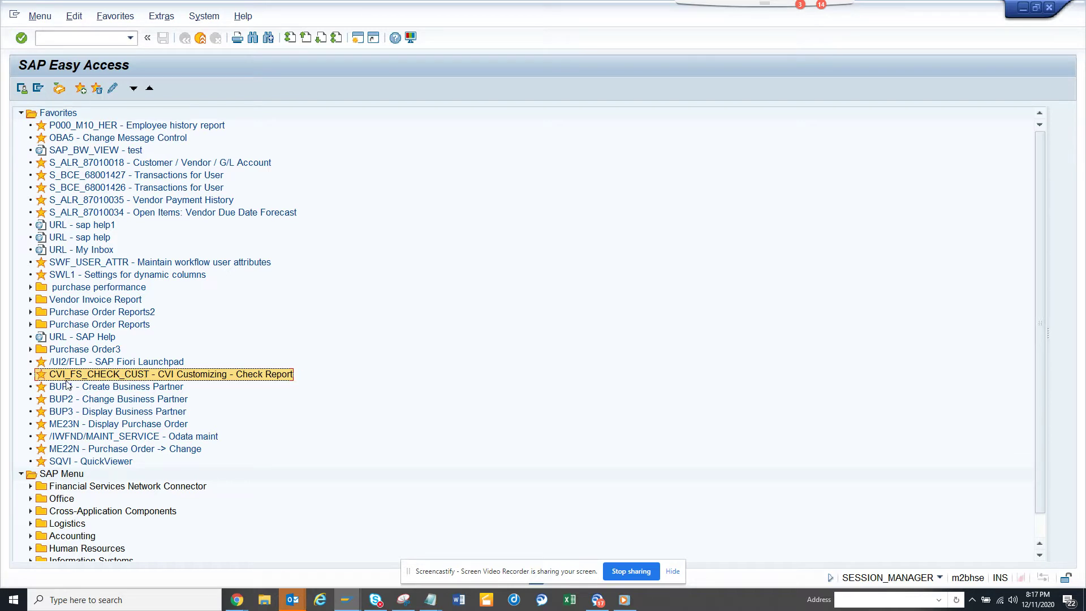
# - Open the CVI Customizing check report, select Customer Settings and run Check and Display Results
pyautogui.doubleClick(97, 375)
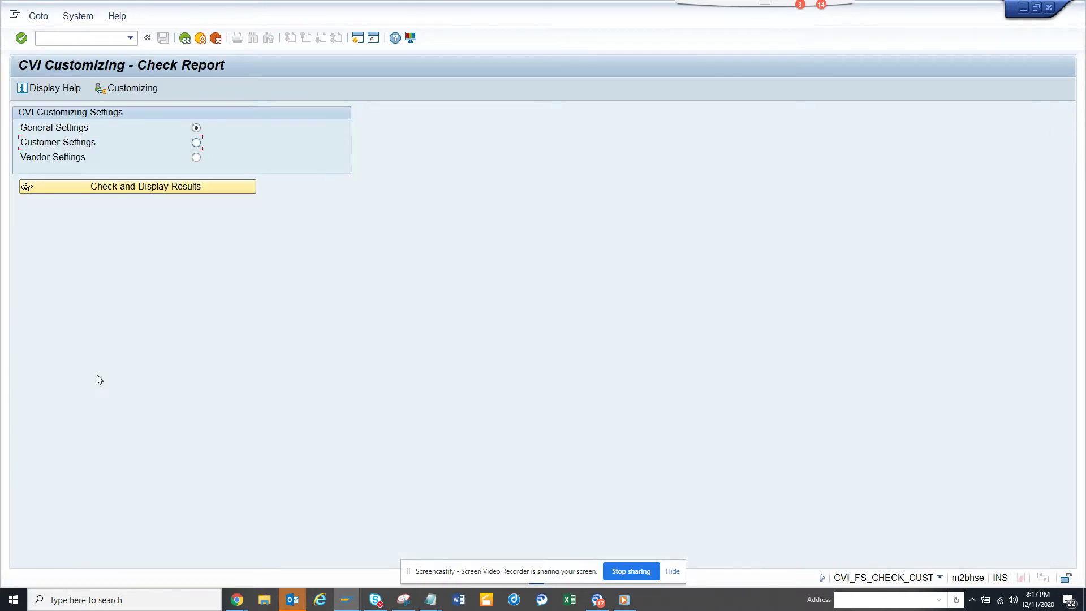
pyautogui.click(196, 143)
pyautogui.click(124, 89)
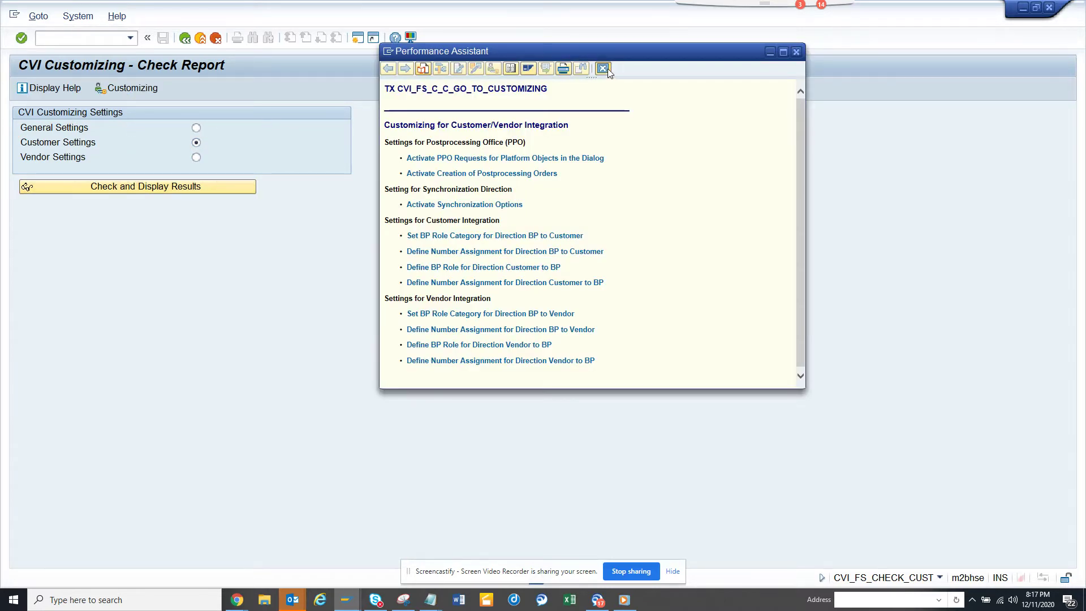
pyautogui.click(605, 68)
pyautogui.click(135, 189)
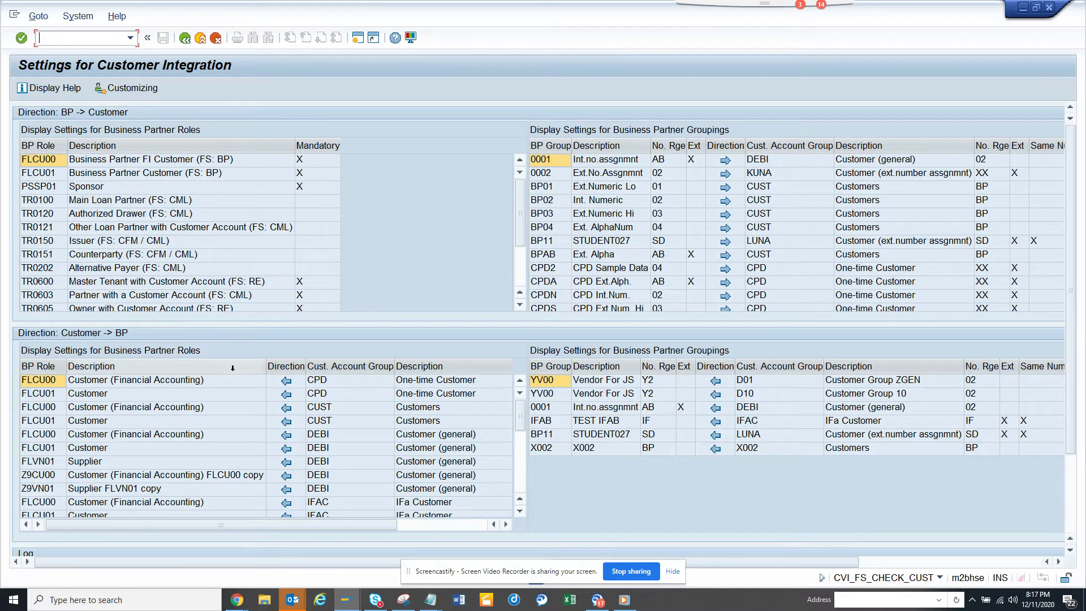
# - Review the FLCU00, FLCU01 and Z9CU00 role mappings, then bring up the linked customizing activities
pyautogui.click(338, 378)
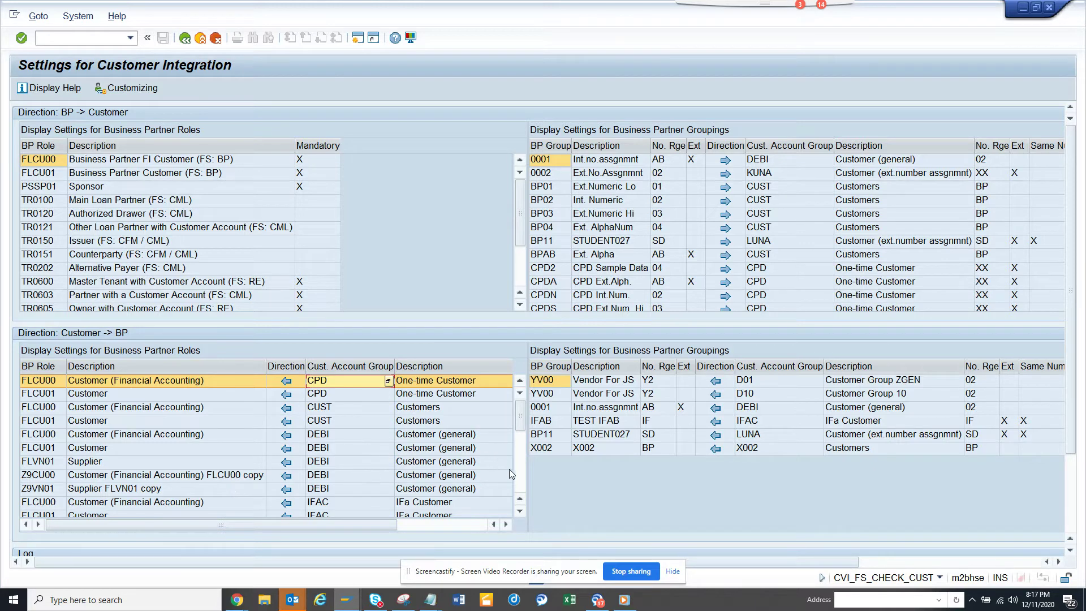
pyautogui.click(521, 481)
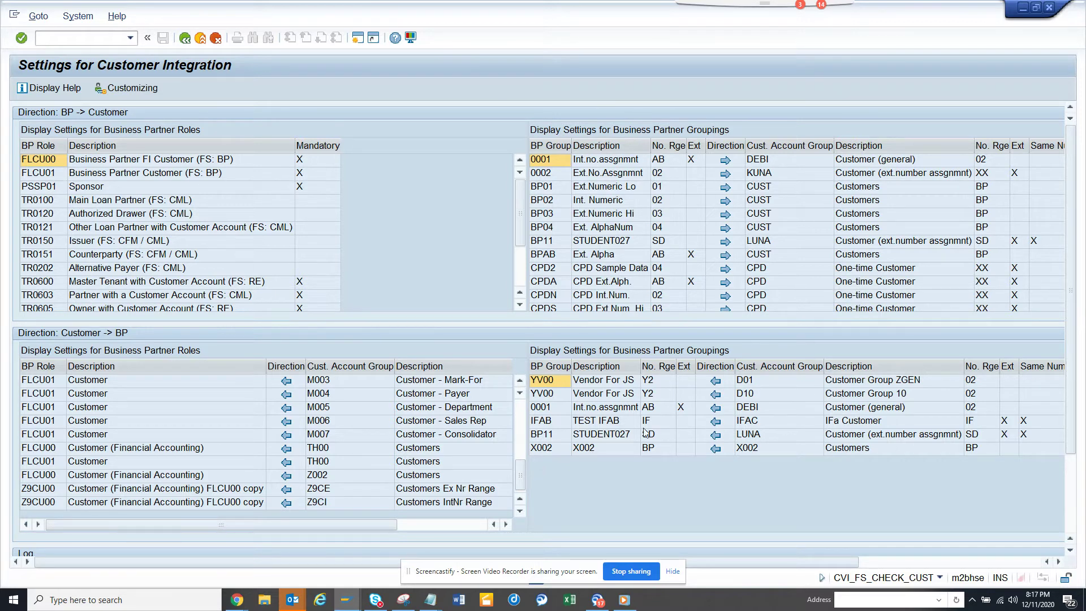
pyautogui.click(162, 173)
pyautogui.click(116, 477)
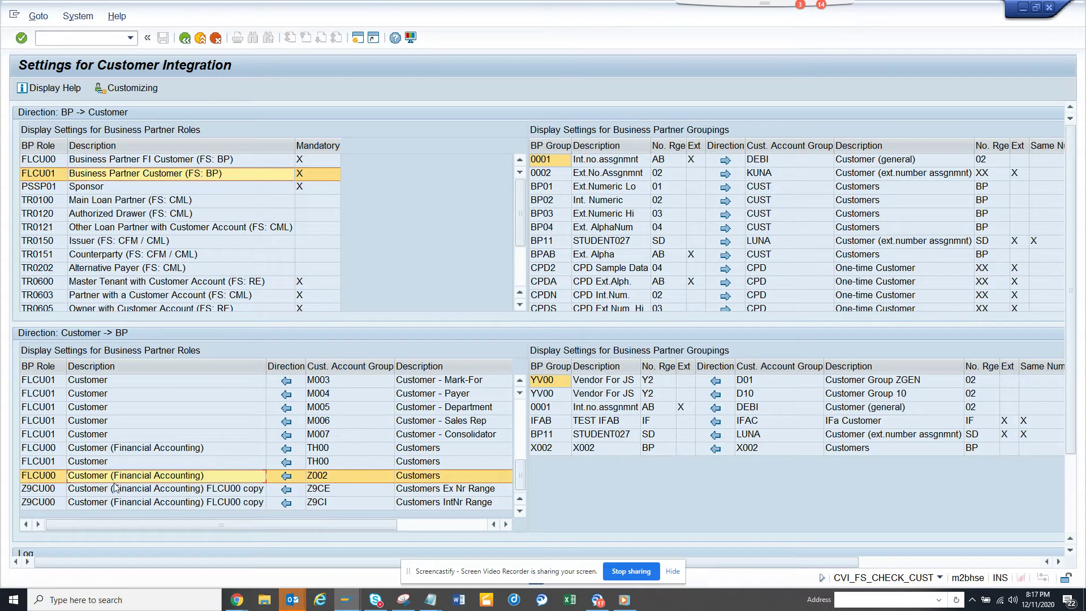
pyautogui.click(148, 489)
pyautogui.click(132, 88)
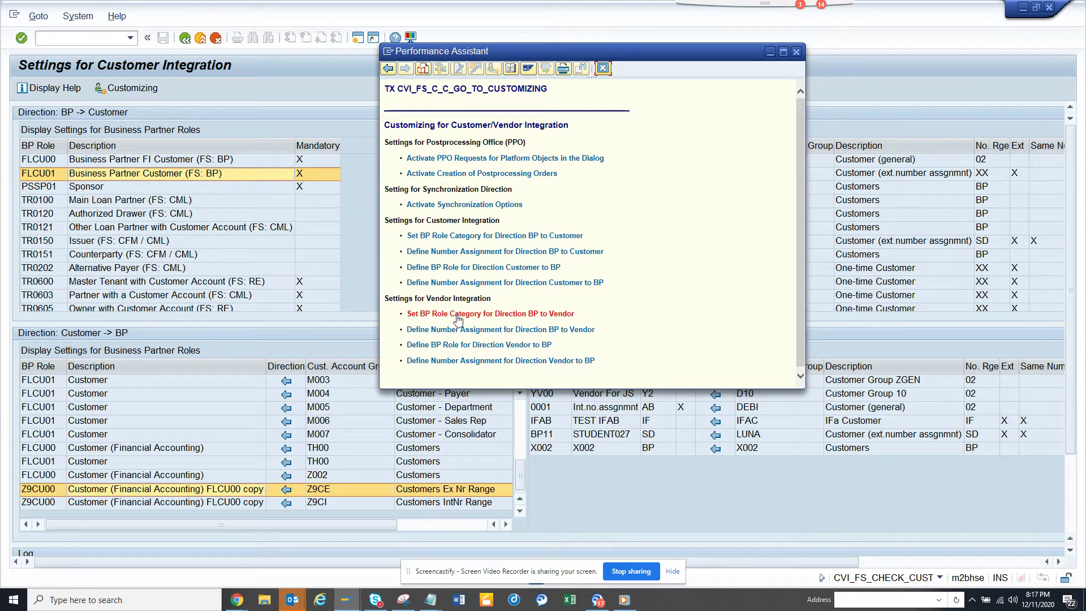
# - Review the BP-to-Customer number assignment table, including grouping ZC00, then go back
pyautogui.click(485, 253)
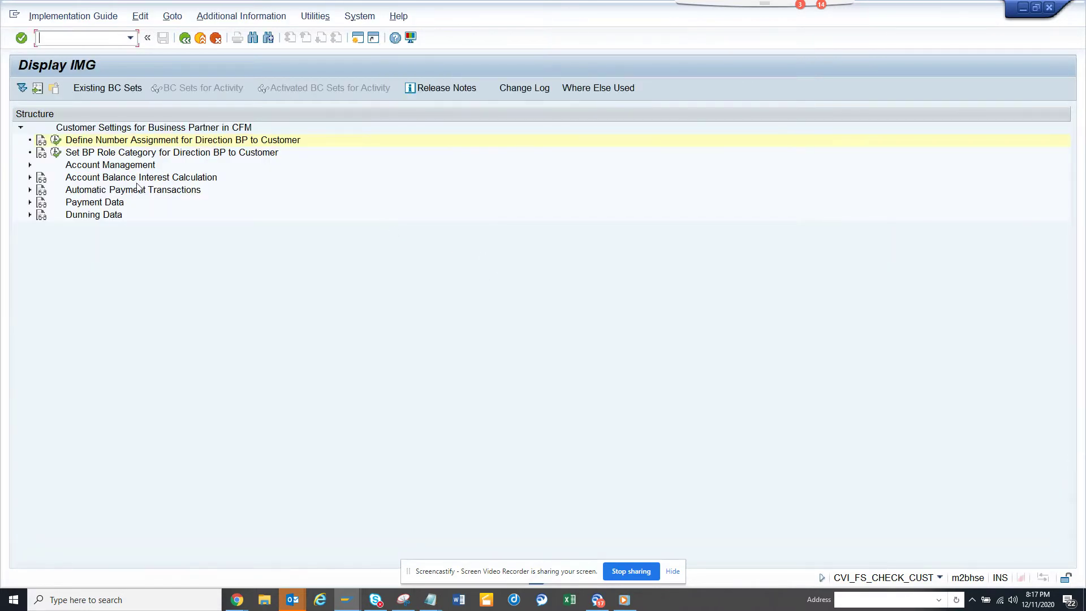
pyautogui.click(55, 140)
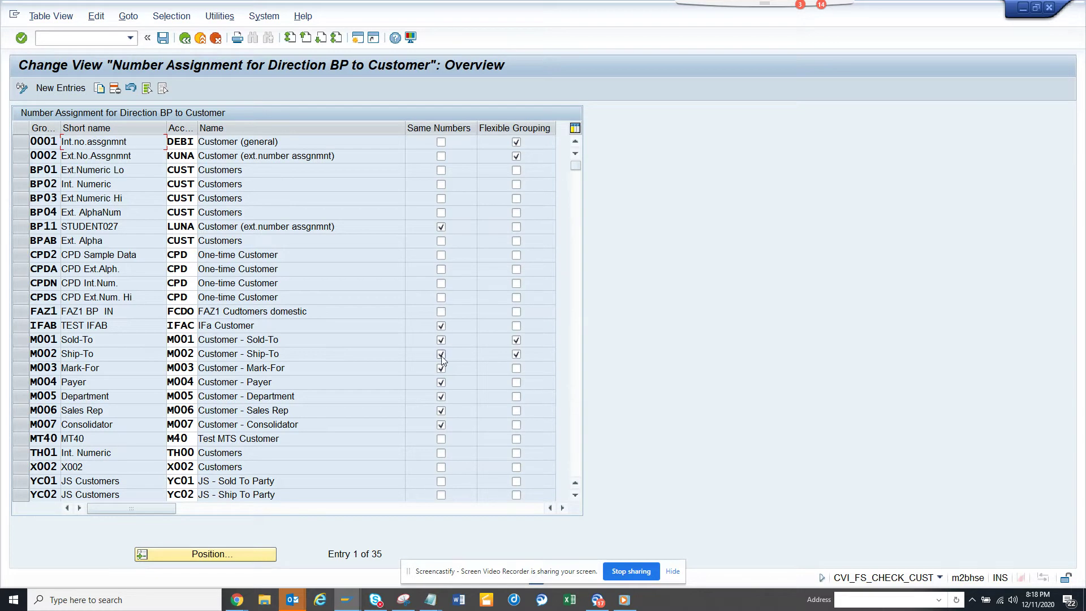
pyautogui.click(576, 400)
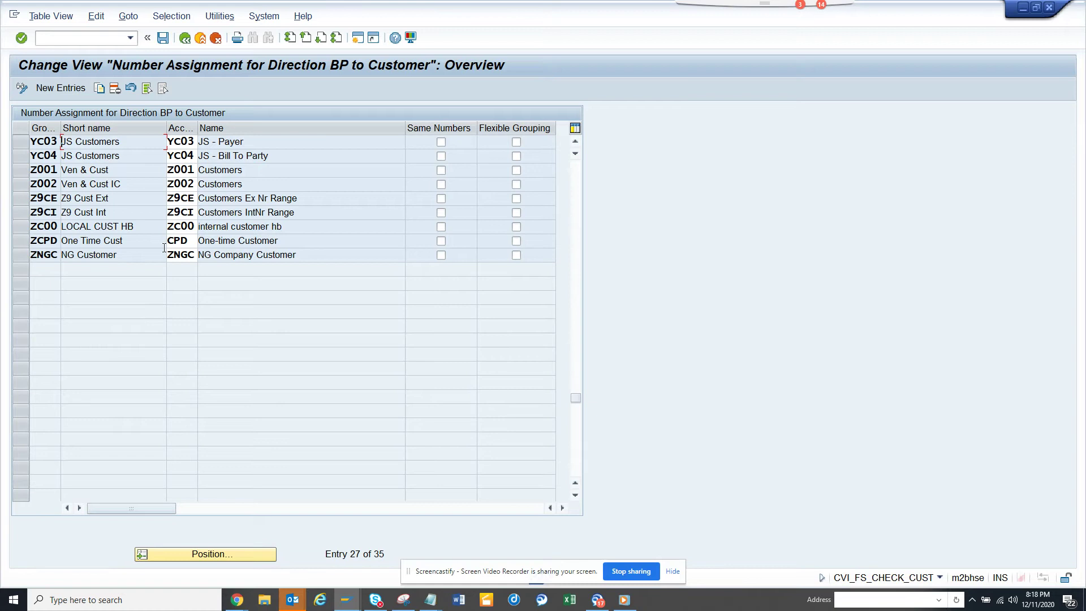
pyautogui.click(24, 226)
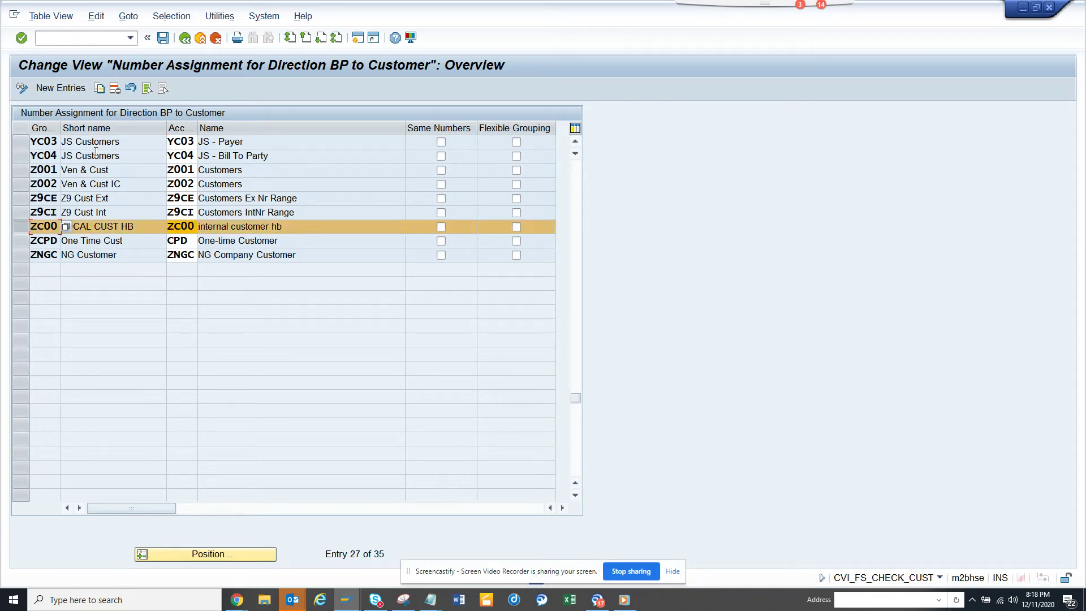
pyautogui.click(200, 38)
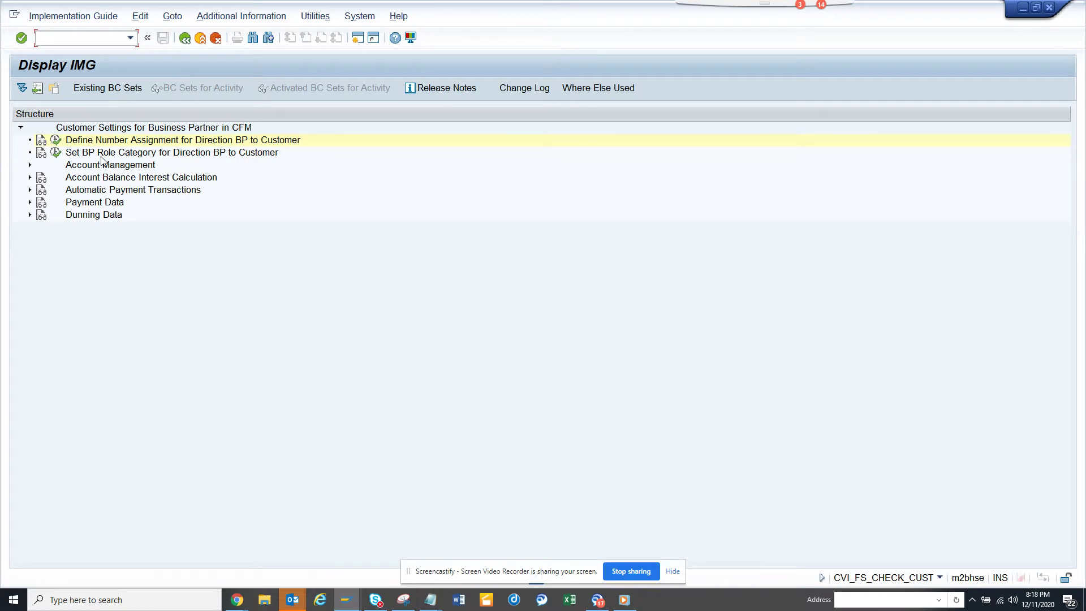
# - Inspect the details of customer BP role category ZLCPD0, then return to the check results
pyautogui.doubleClick(55, 152)
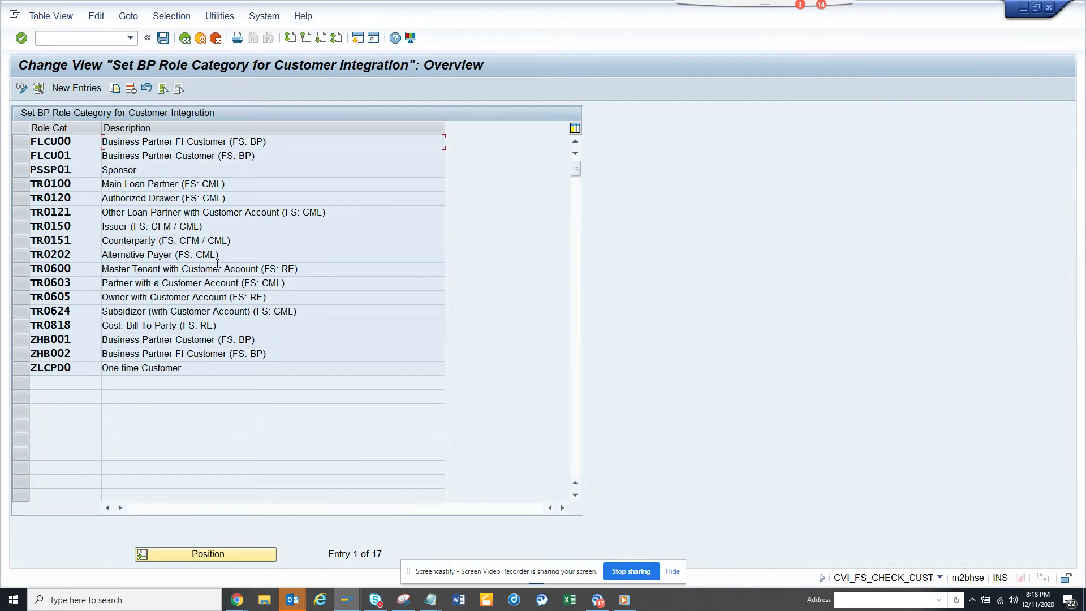
pyautogui.click(22, 368)
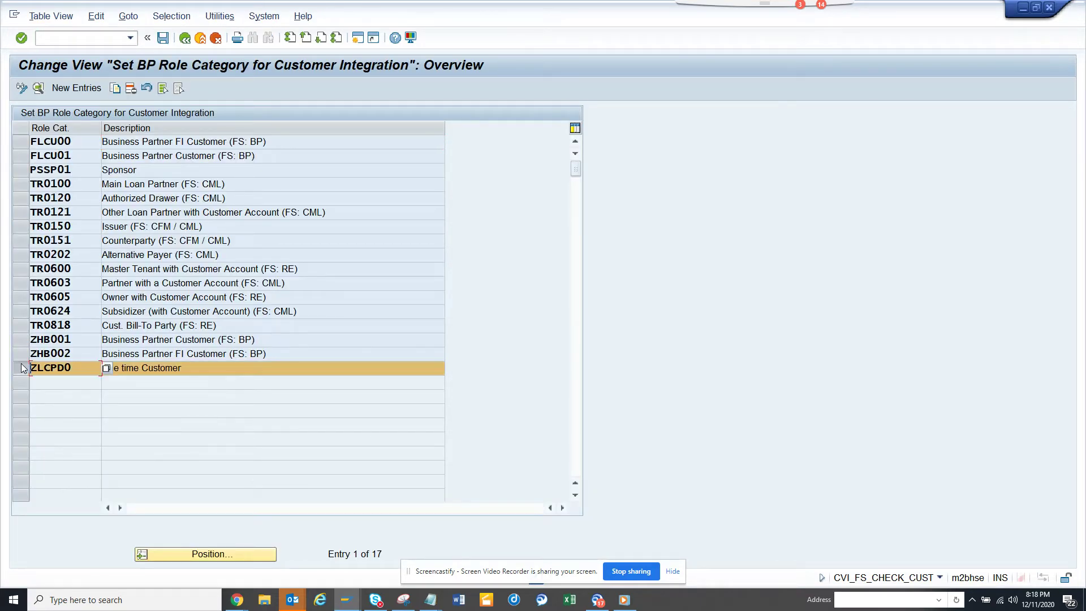
pyautogui.click(39, 88)
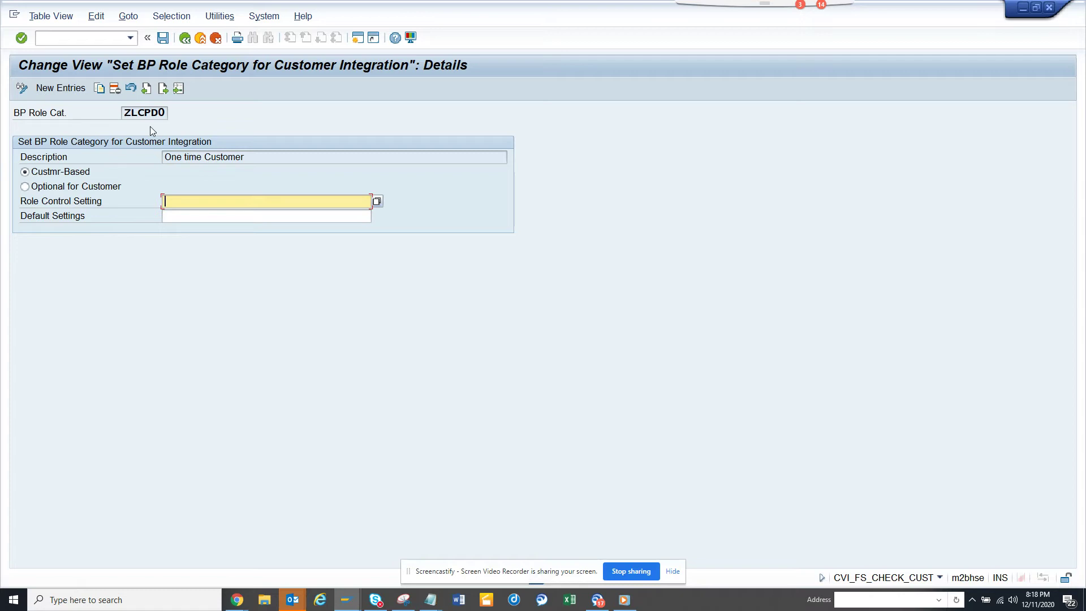
pyautogui.click(185, 38)
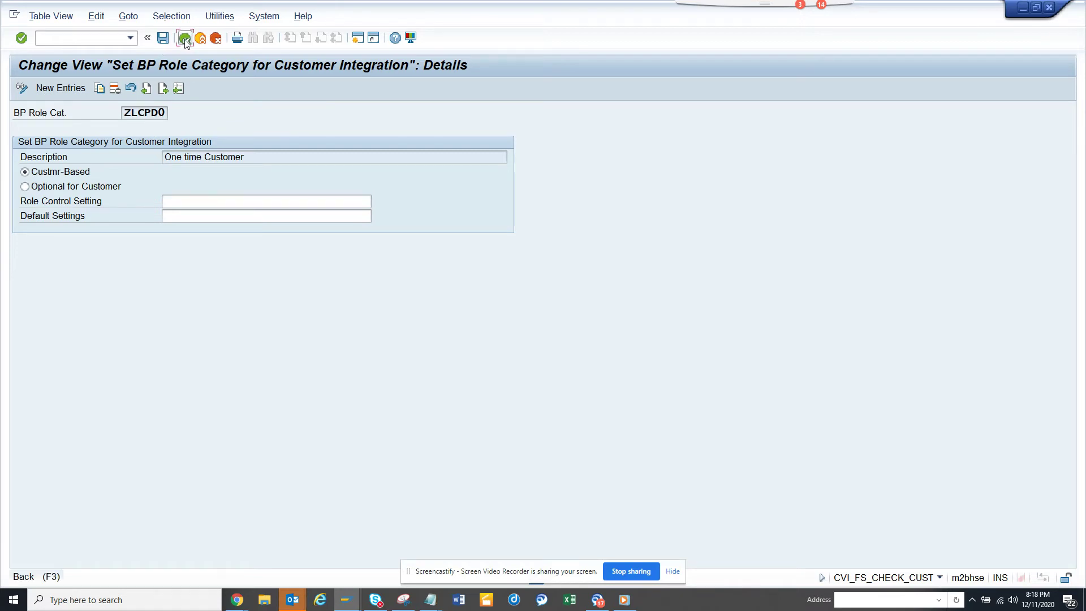
pyautogui.click(185, 38)
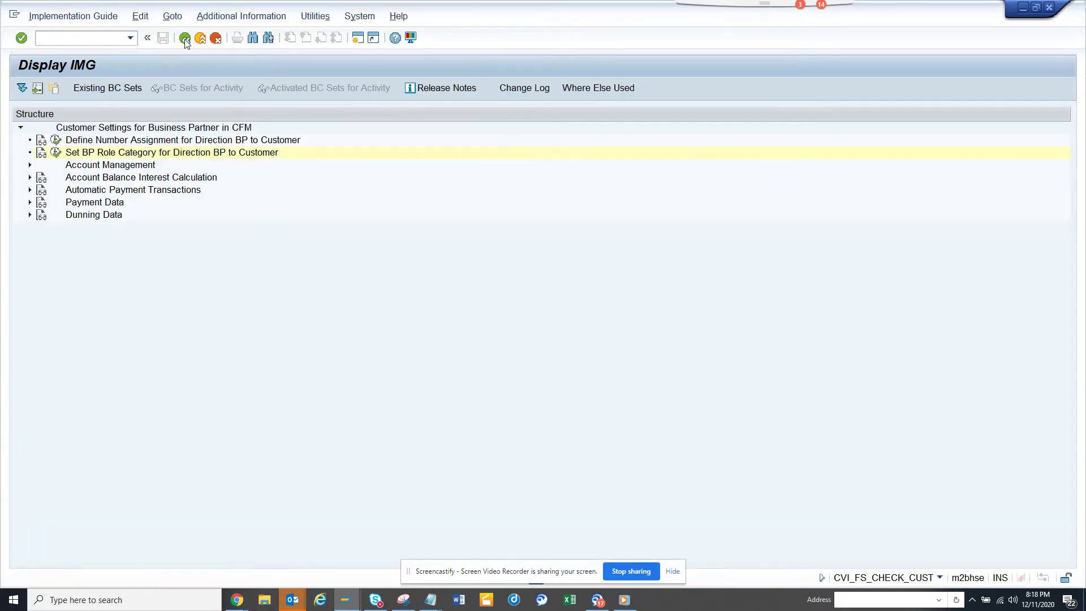
pyautogui.click(185, 41)
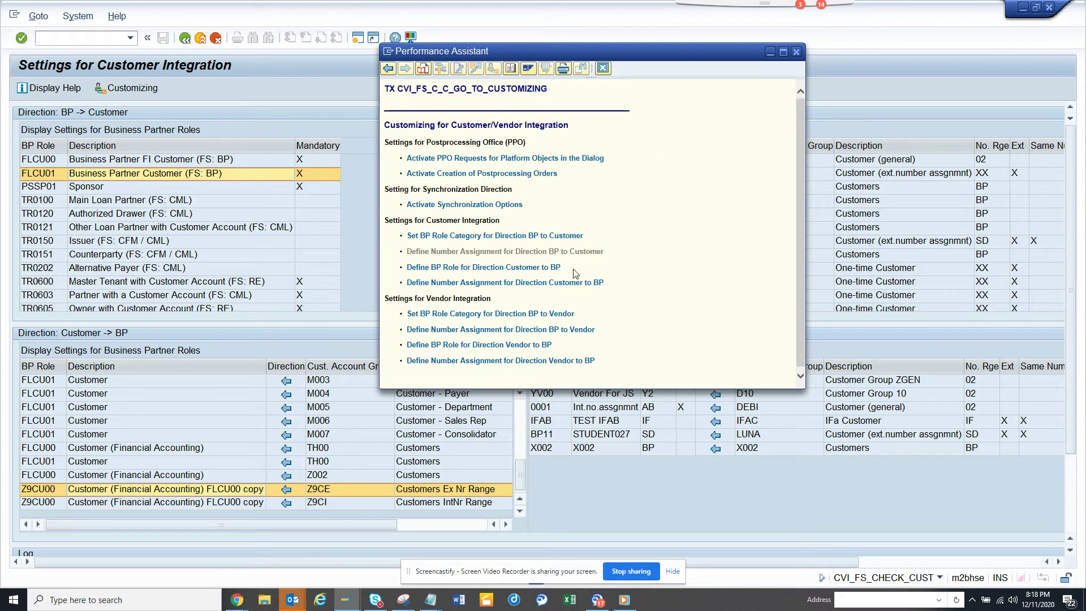
# - Review grouping BP11 STUDENT027, then return to the report and choose Vendor Settings
pyautogui.click(796, 52)
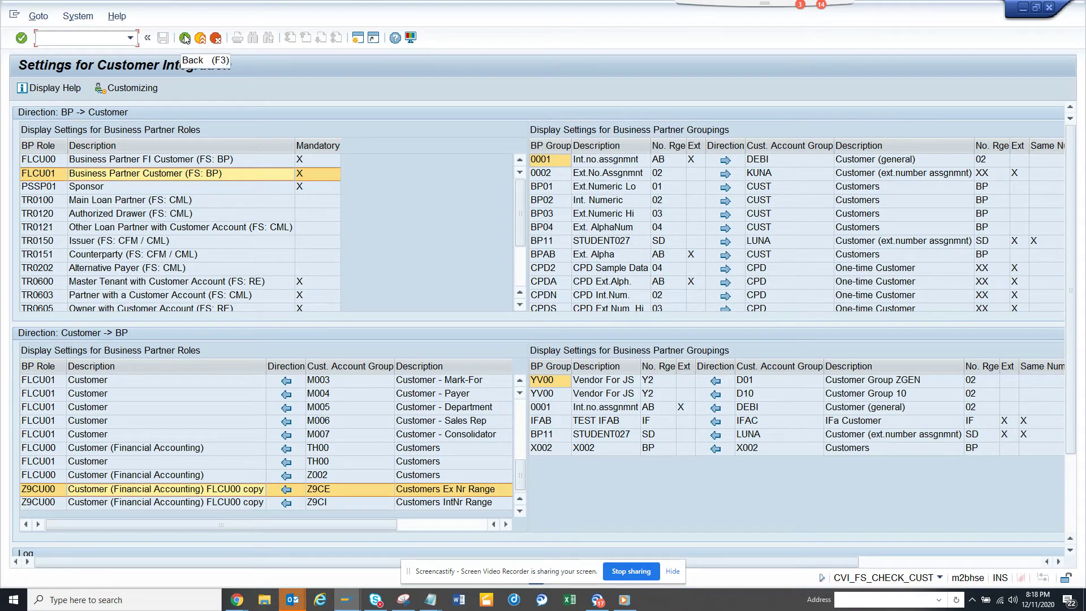
pyautogui.click(774, 244)
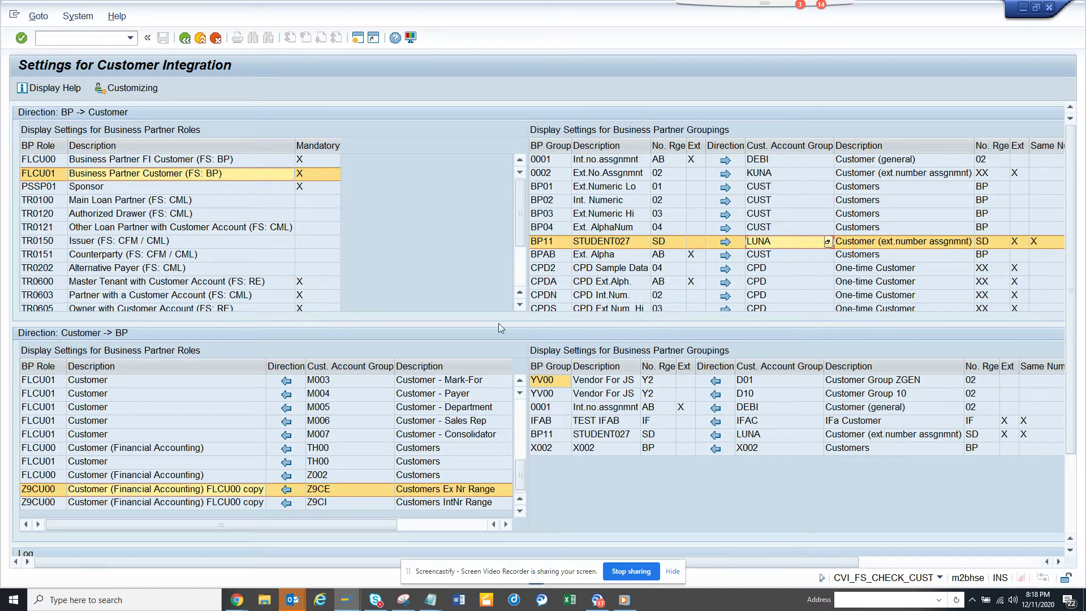
pyautogui.click(185, 38)
pyautogui.click(197, 157)
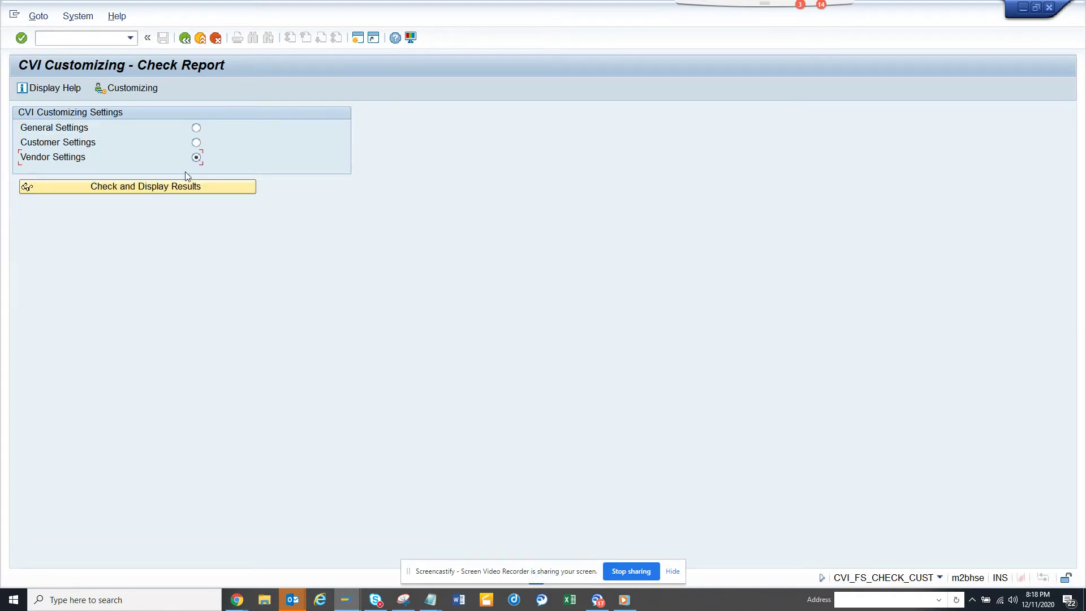
# - Run the vendor check, select role Z9VN00 for account group Z9VE, and show linked customizing
pyautogui.click(184, 187)
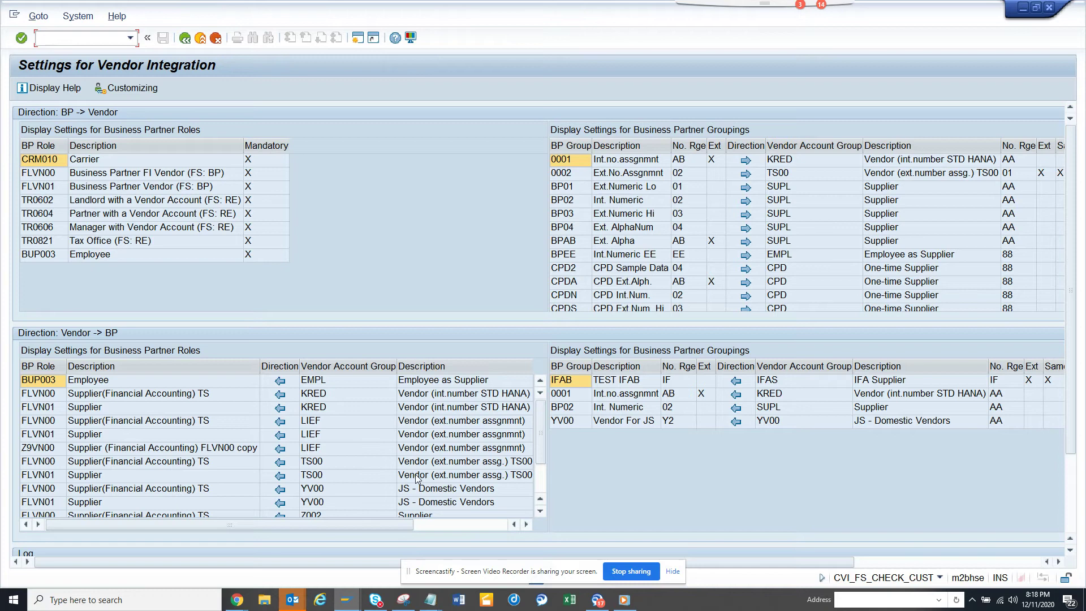
pyautogui.click(546, 485)
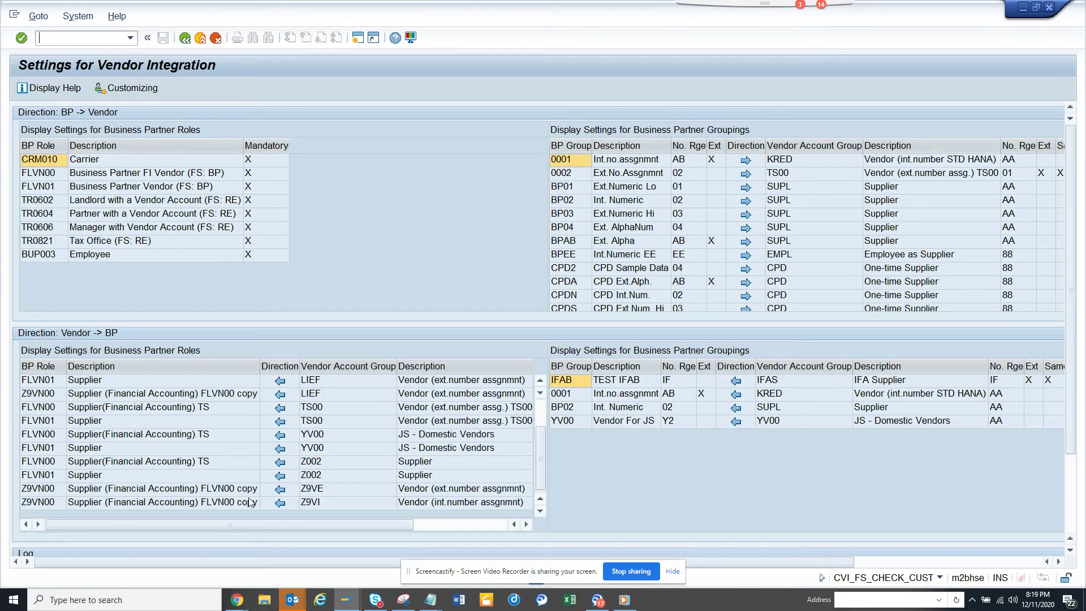
pyautogui.click(176, 489)
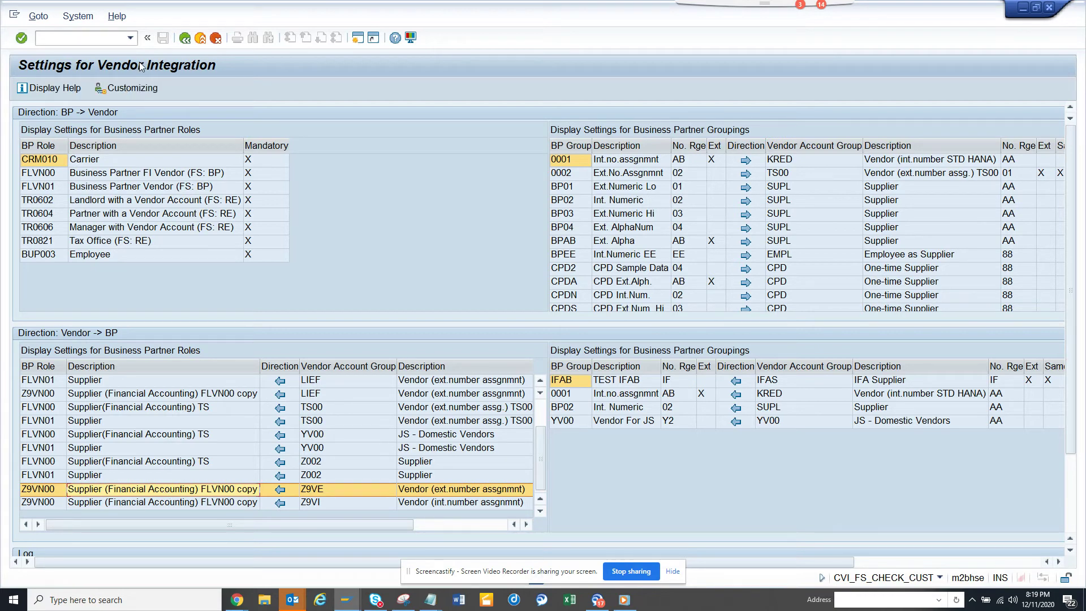
pyautogui.click(133, 88)
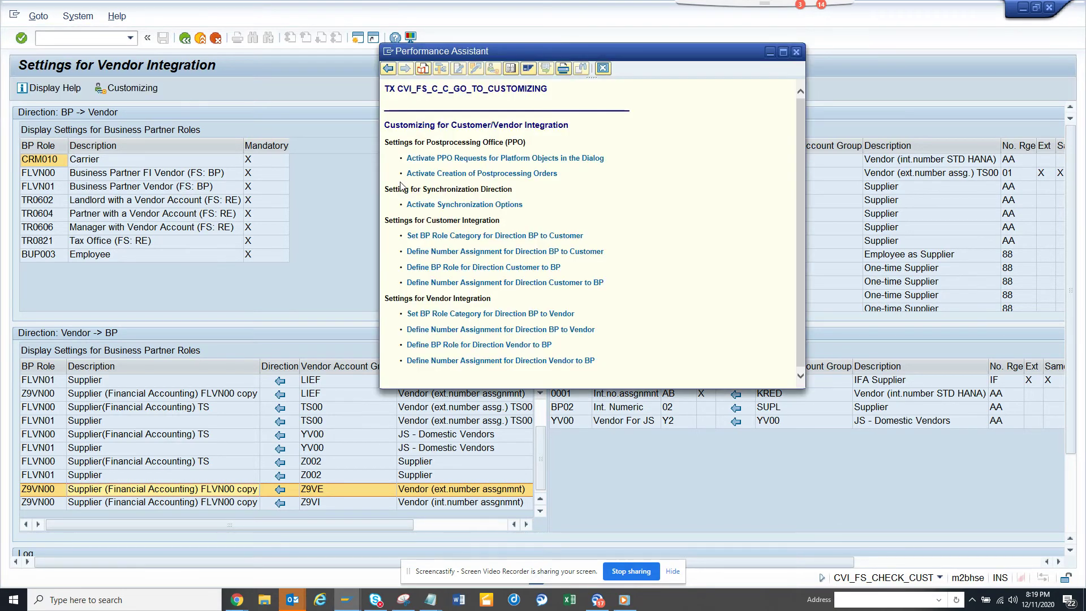
# - Open the BP-to-Vendor number assignment and turn off Same Nos. for grouping 0002
pyautogui.click(515, 329)
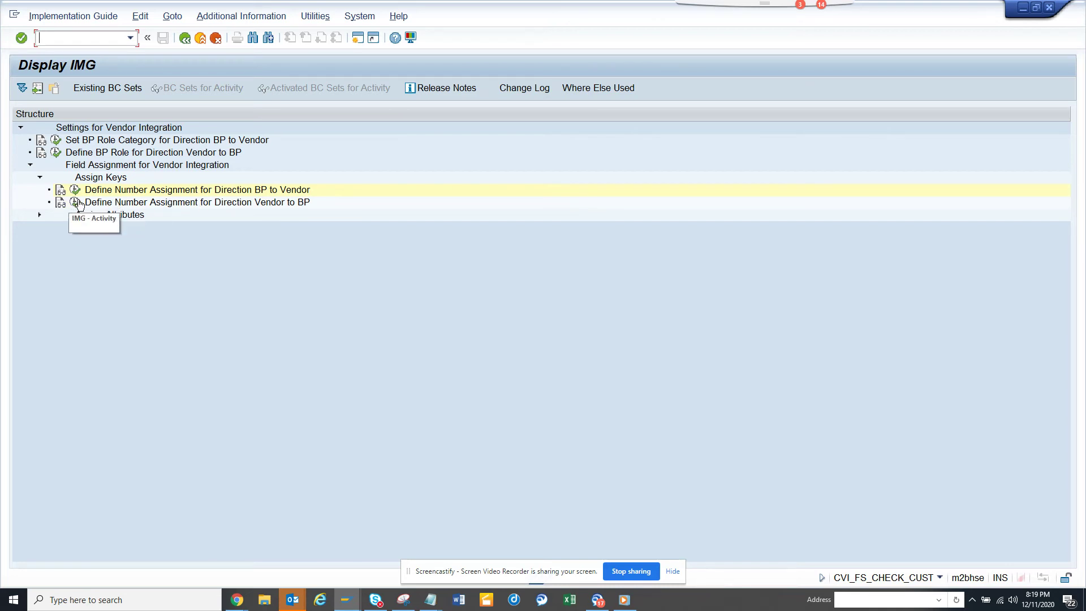
pyautogui.doubleClick(78, 203)
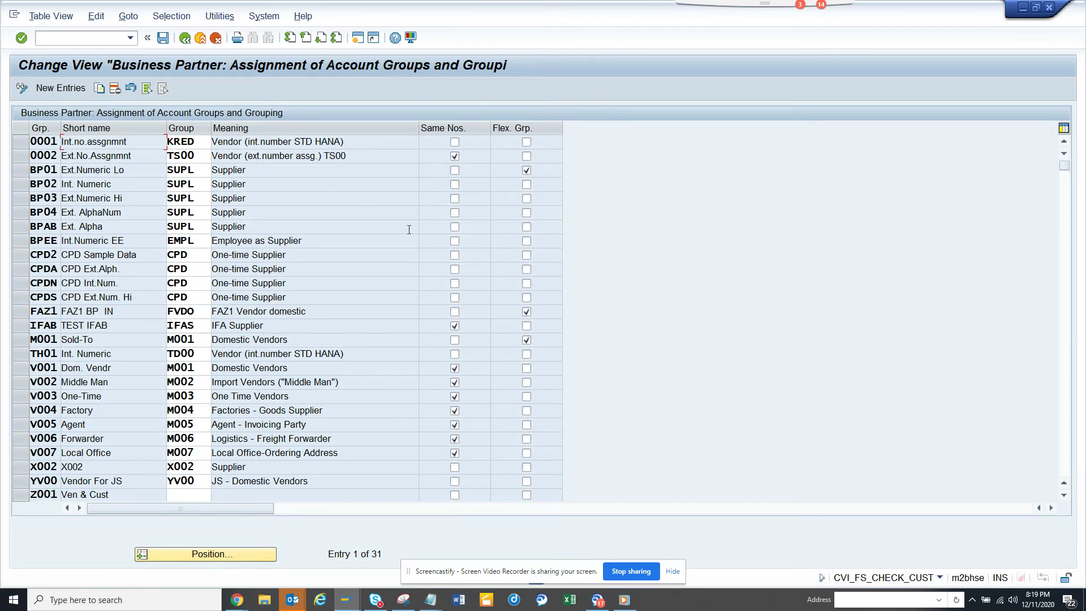
pyautogui.click(187, 38)
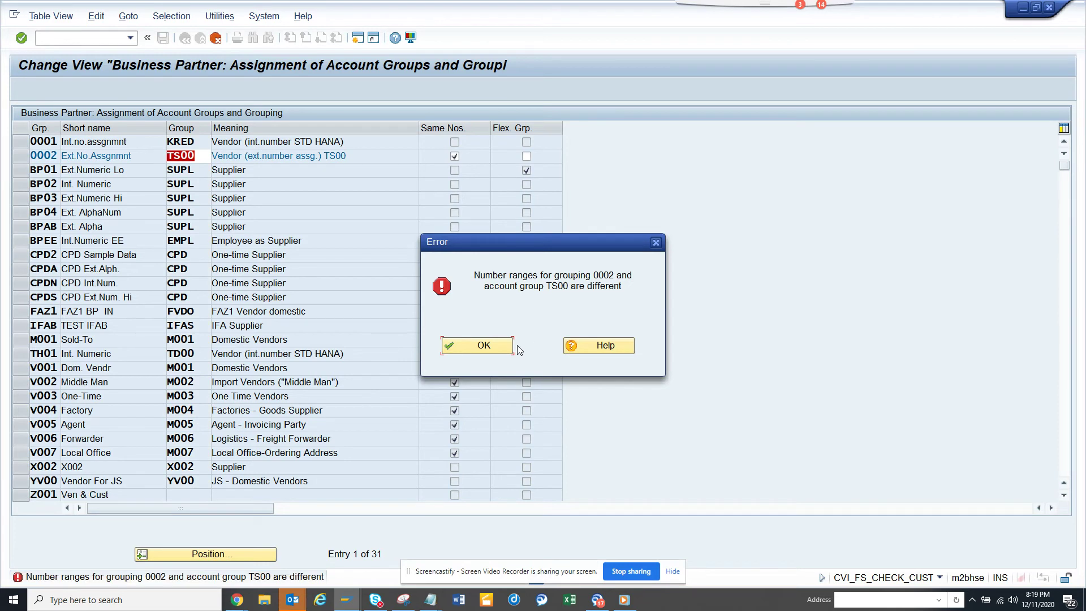
pyautogui.click(506, 346)
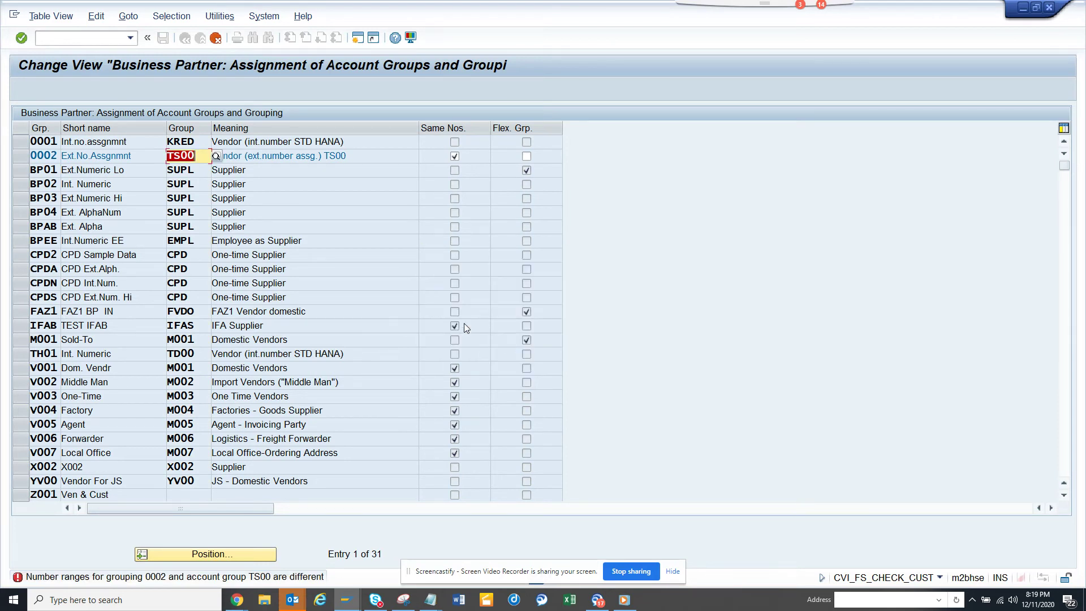
pyautogui.click(455, 156)
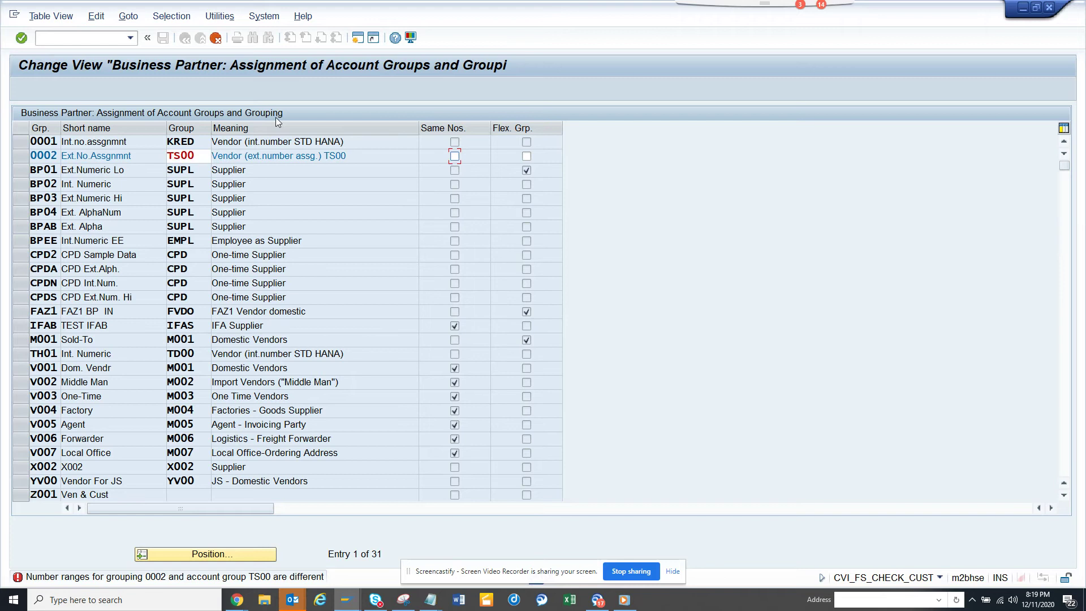
# - Discard the unsaved assignment changes and return to the Vendor Integration activity tree
pyautogui.click(217, 38)
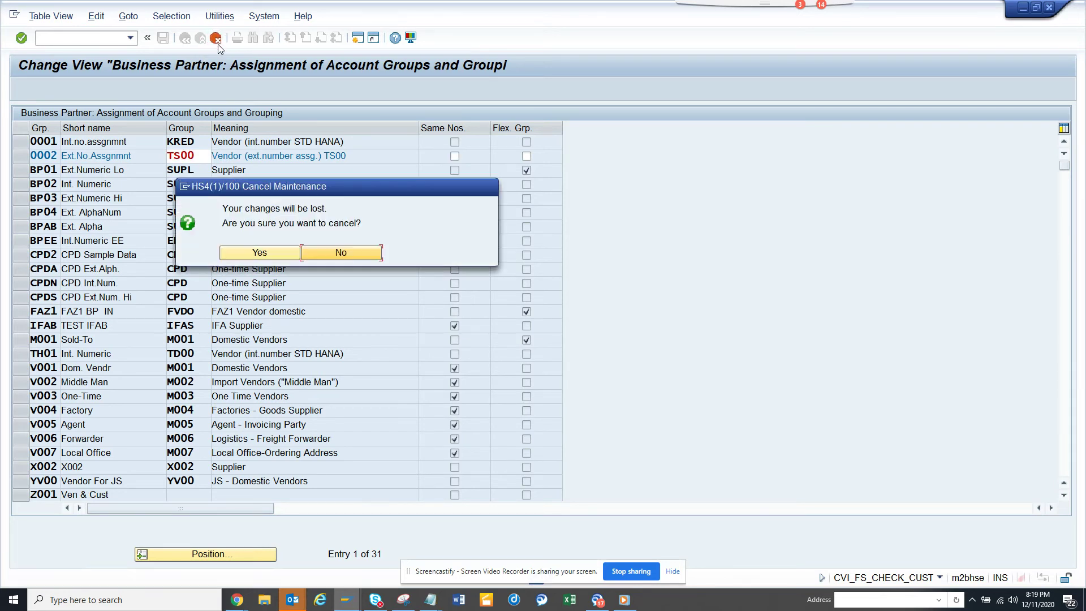
pyautogui.click(260, 252)
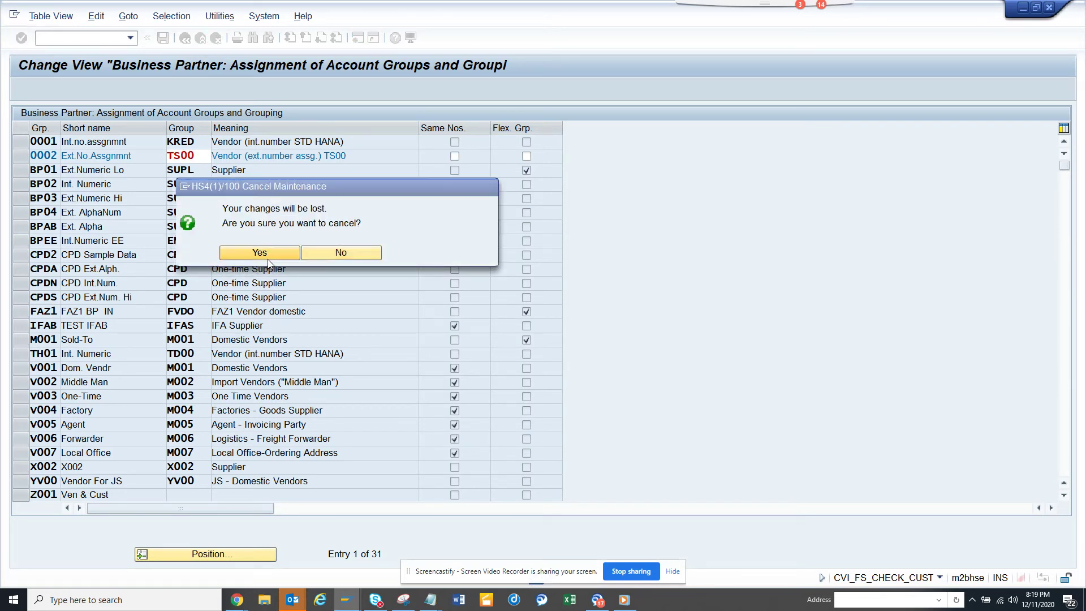
pyautogui.click(186, 38)
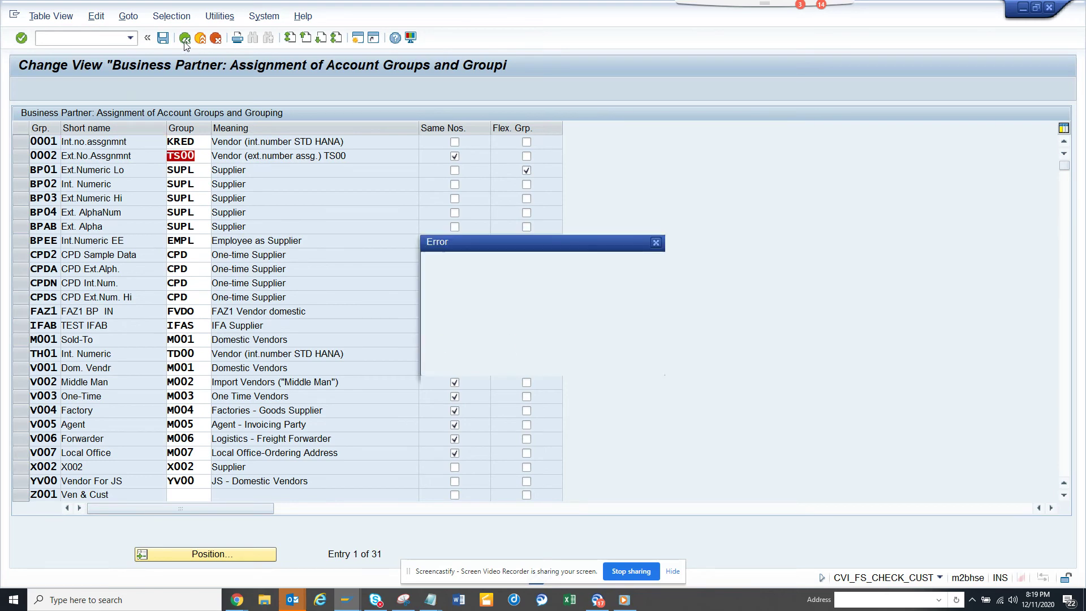
pyautogui.click(500, 352)
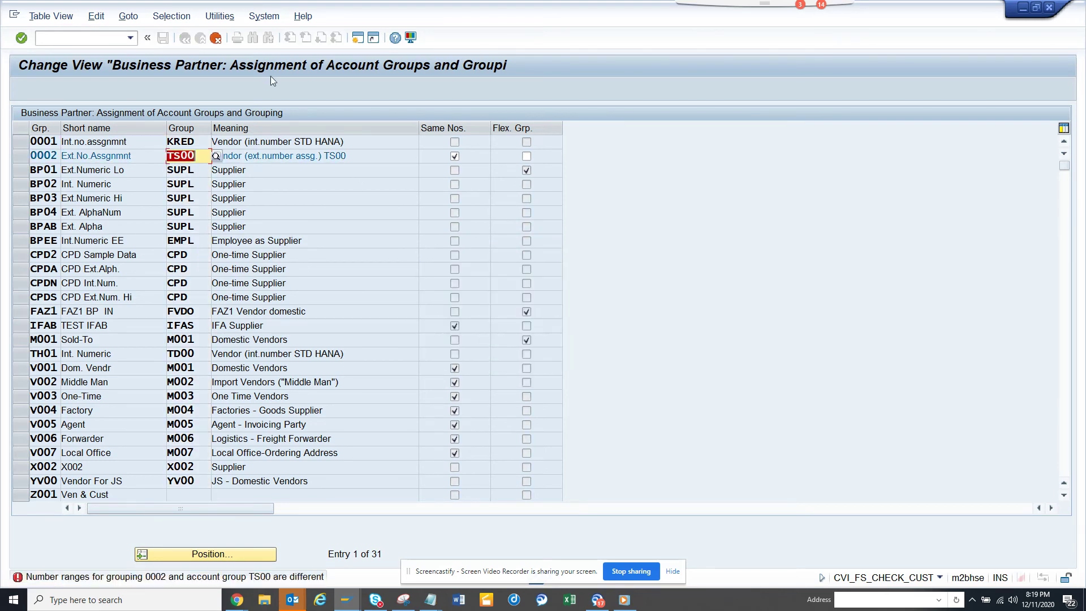
pyautogui.click(216, 38)
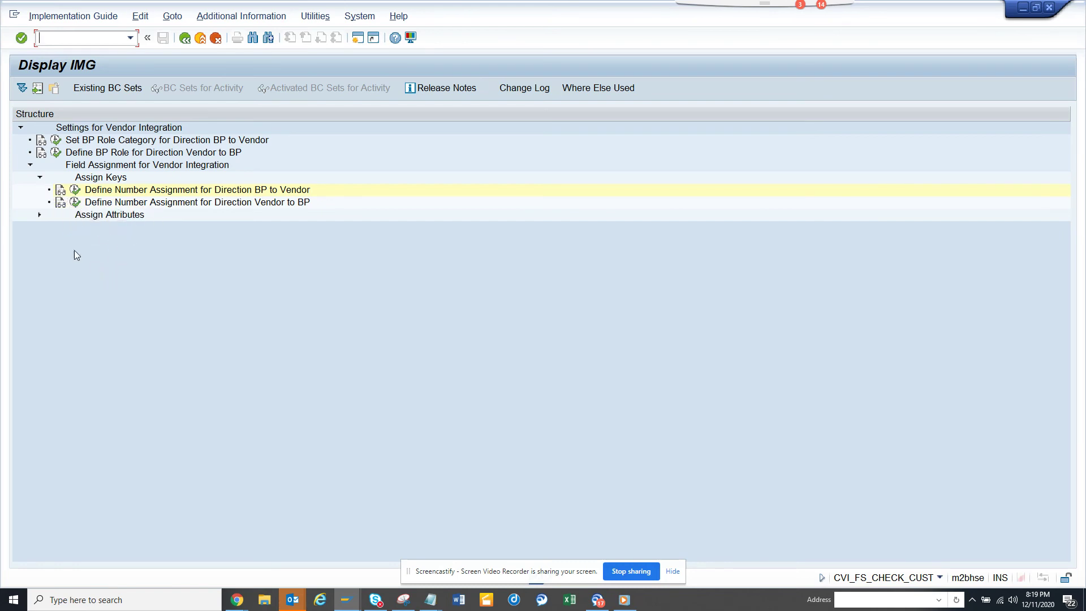
# - Expand Assign Attributes, return to the vendor results, and open the Vendor Integration help
pyautogui.click(39, 214)
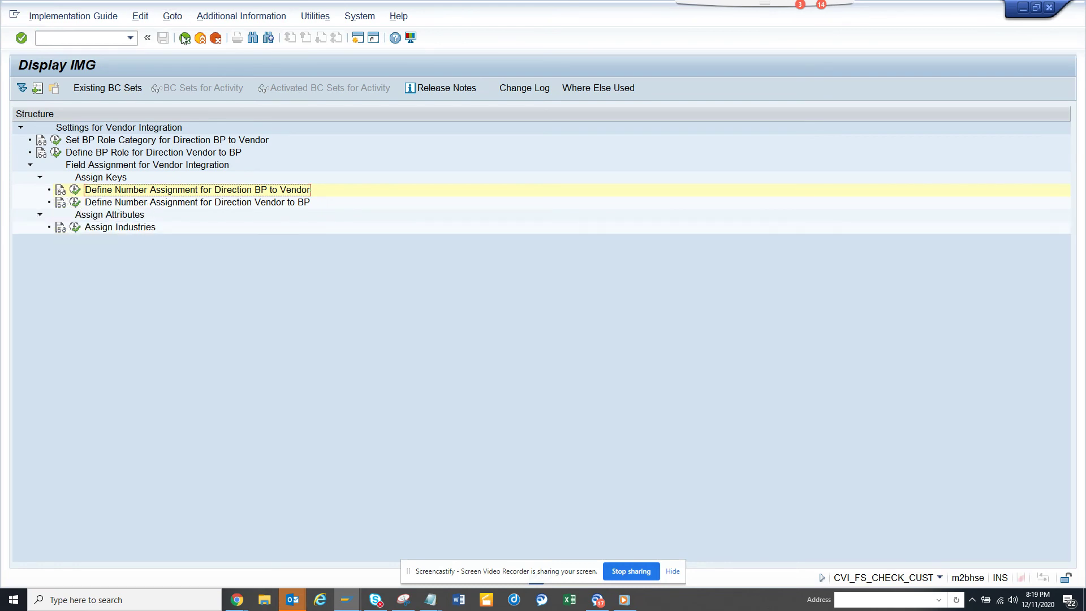
pyautogui.click(186, 38)
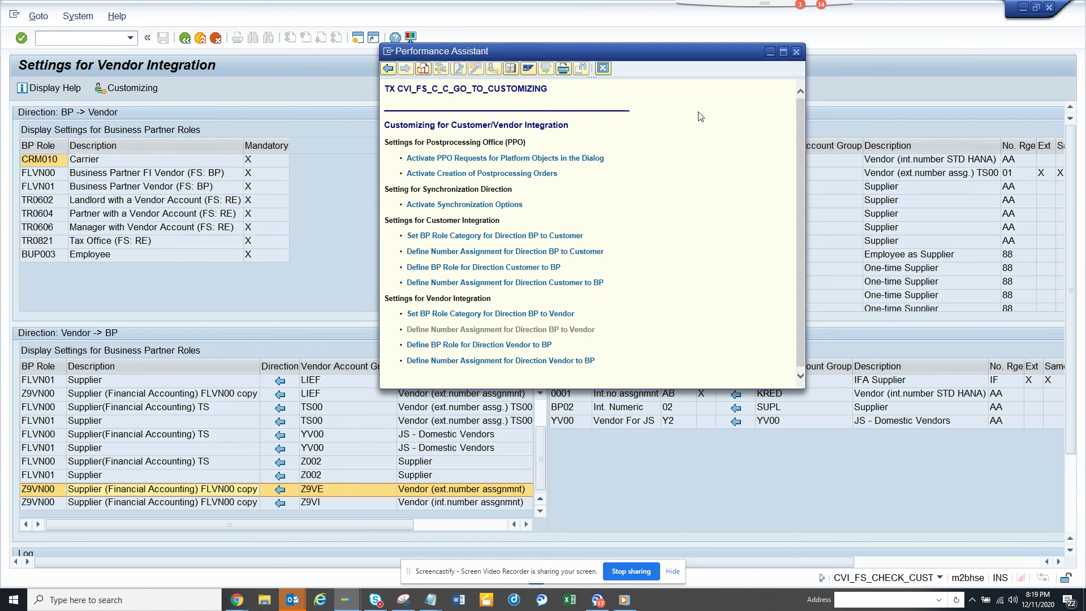
pyautogui.click(796, 52)
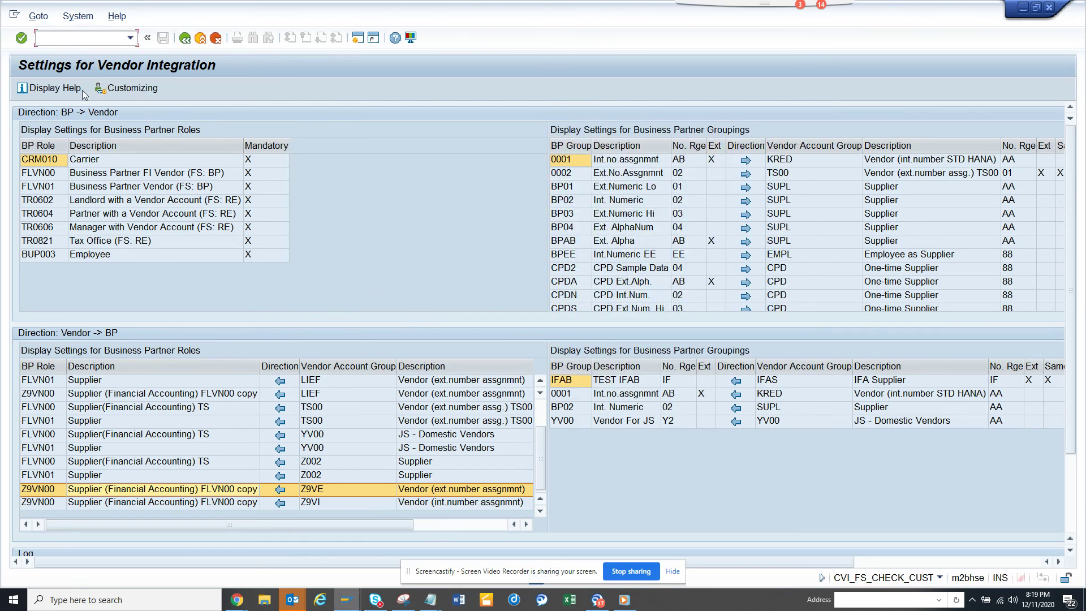
pyautogui.click(55, 87)
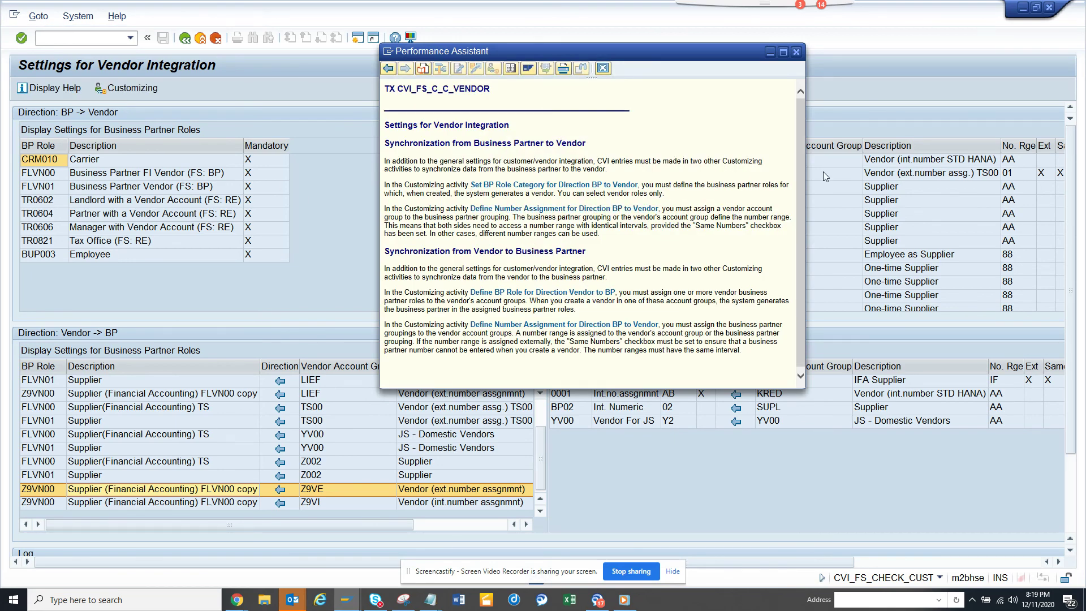
pyautogui.scroll(-1, 791, 234)
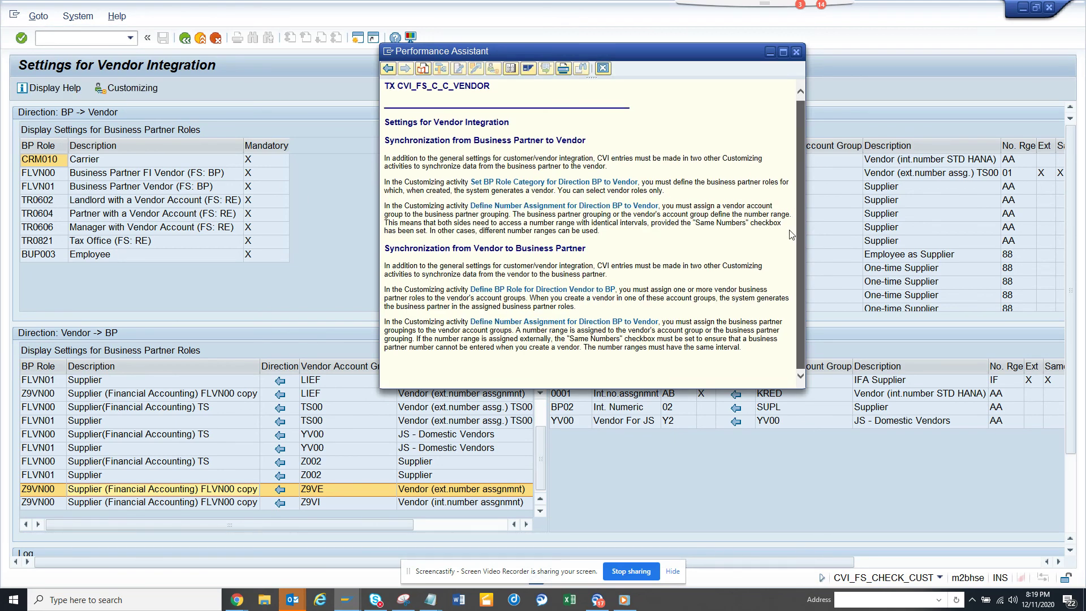